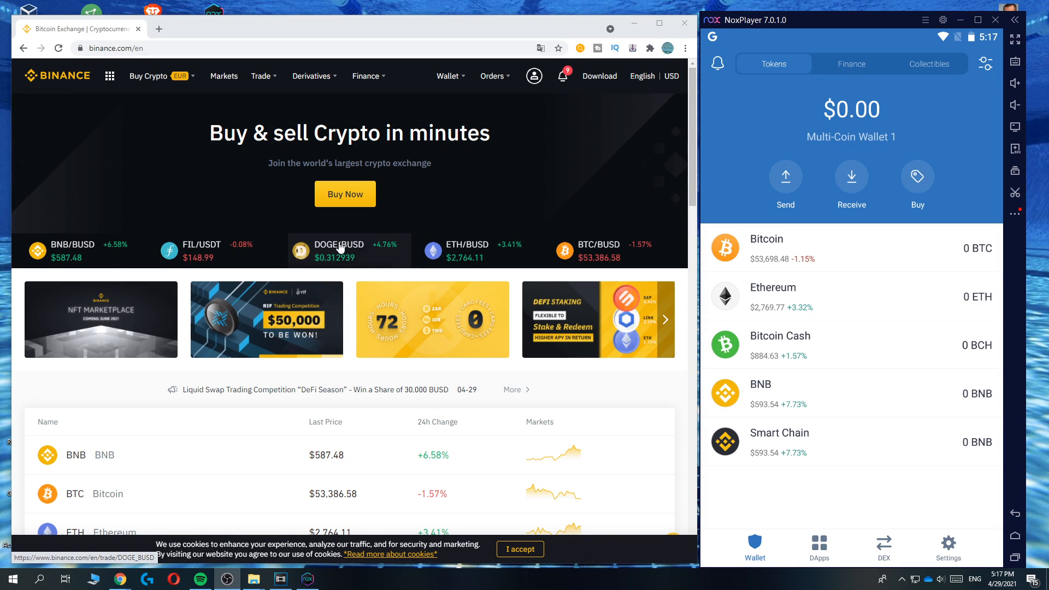
# Dismiss Binance's cookie notice with 'I accept' after nudging the browser window.
pyautogui.moveTo(453, 28); pyautogui.dragTo(445, 24)
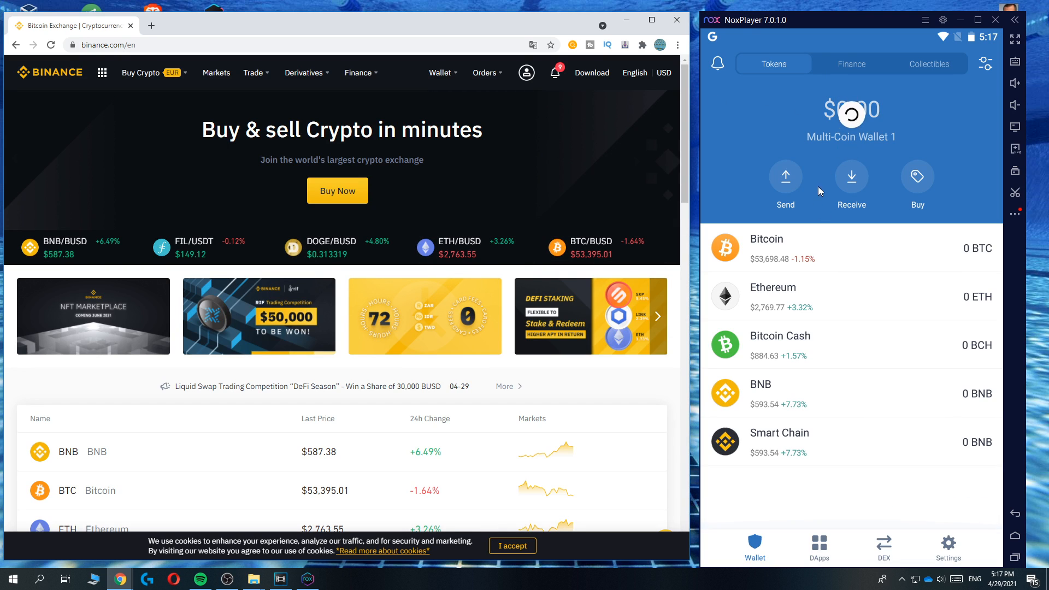
pyautogui.scroll(-2, 684, 233)
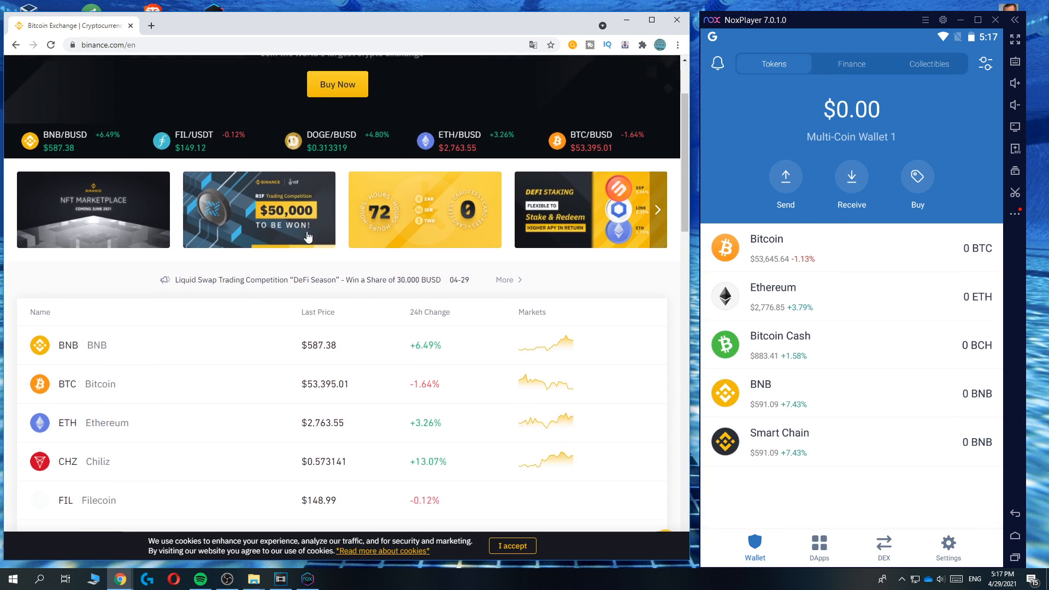
pyautogui.scroll(2, 491, 246)
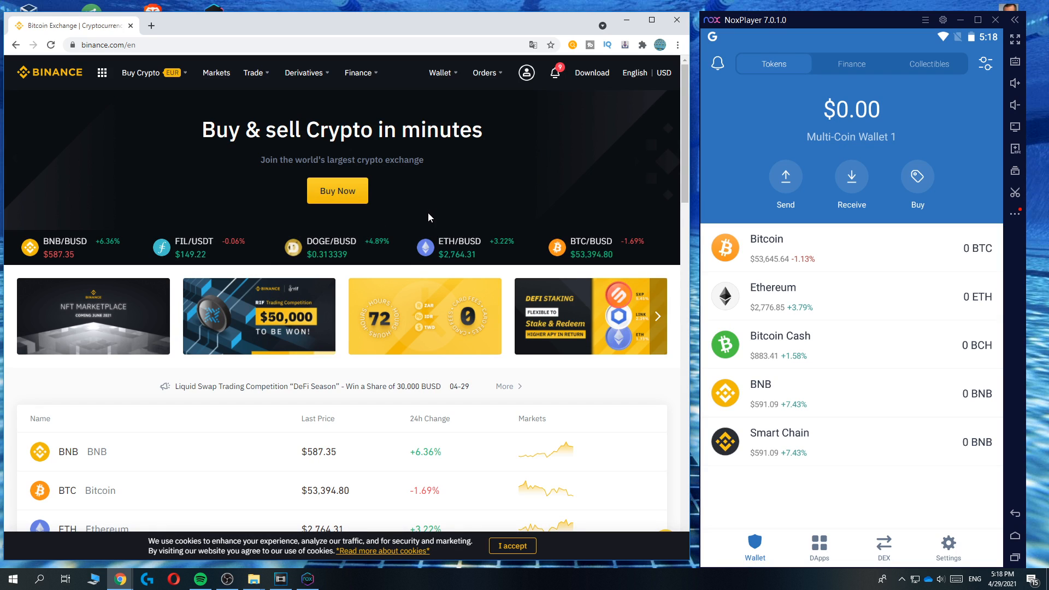
pyautogui.click(512, 547)
pyautogui.scroll(-3, 489, 500)
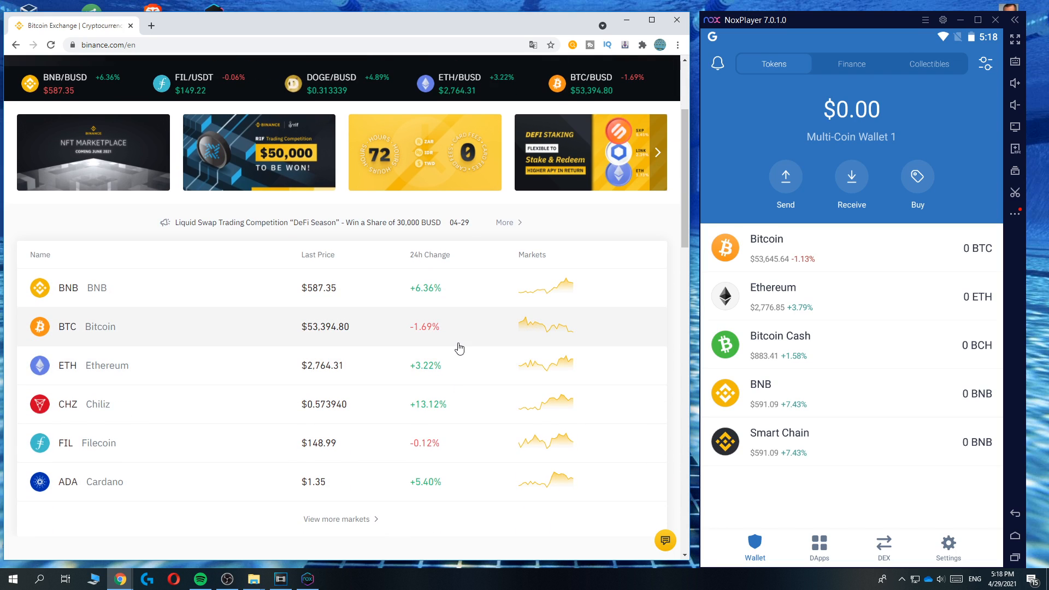
pyautogui.scroll(2, 458, 328)
pyautogui.scroll(1, 457, 308)
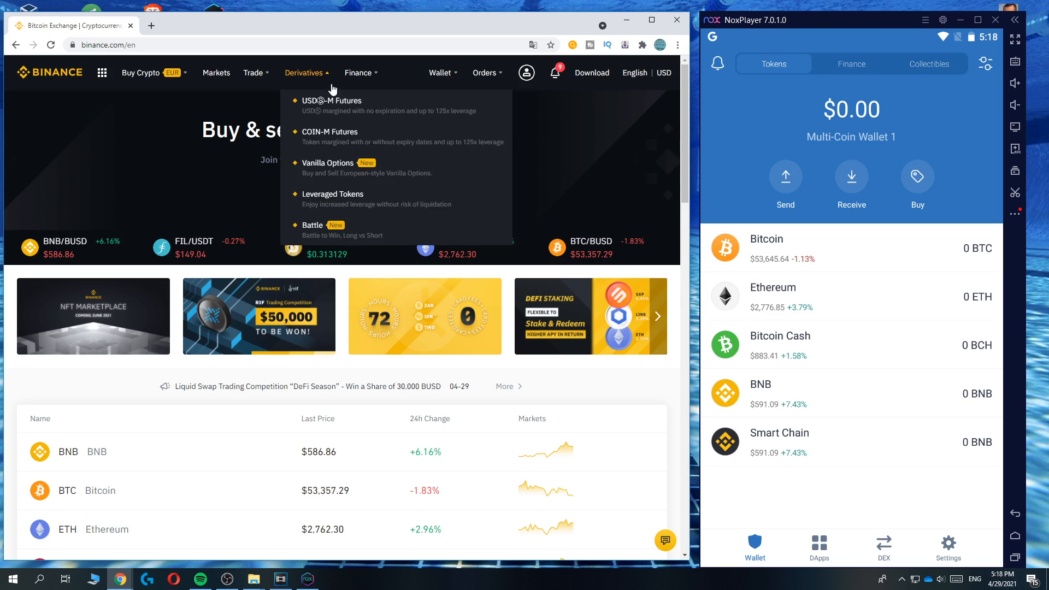
pyautogui.moveTo(440, 72)
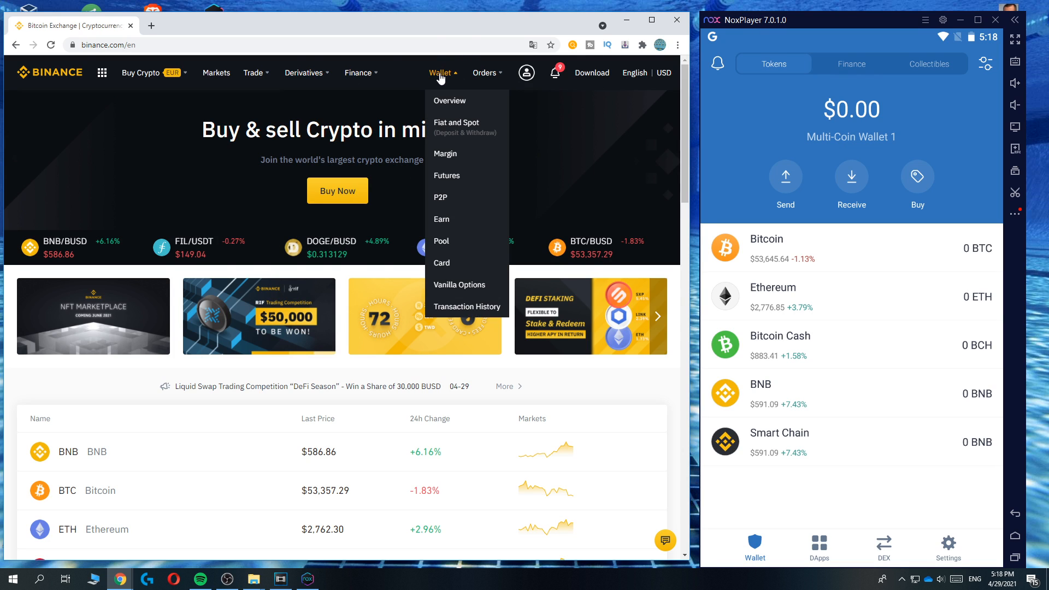
# Go from Wallet Overview to the Fiat and Spot wallet listing BTC, ETH, BNB at zero.
pyautogui.click(449, 100)
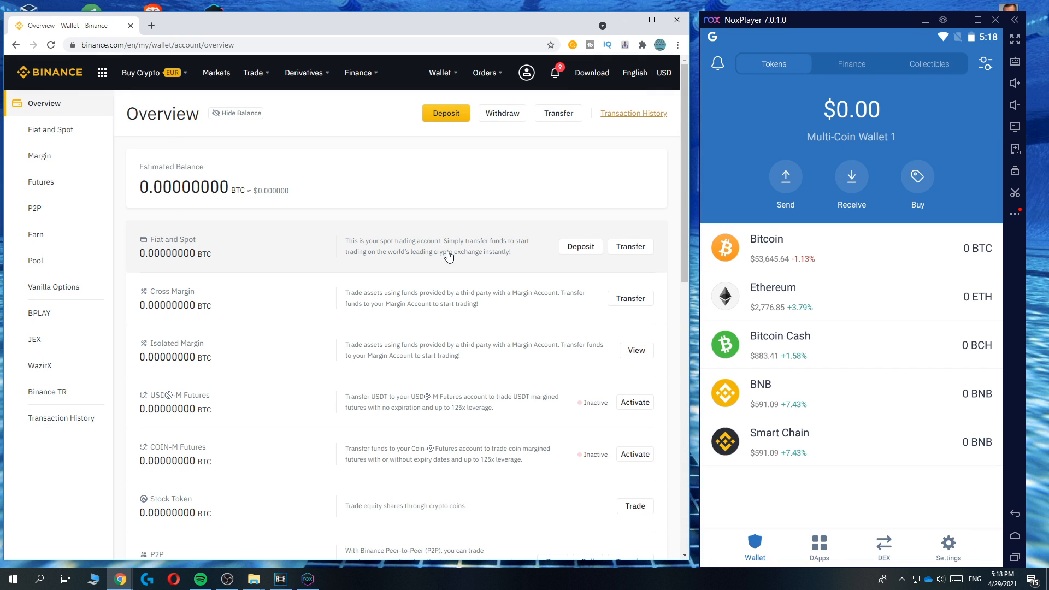
pyautogui.click(277, 246)
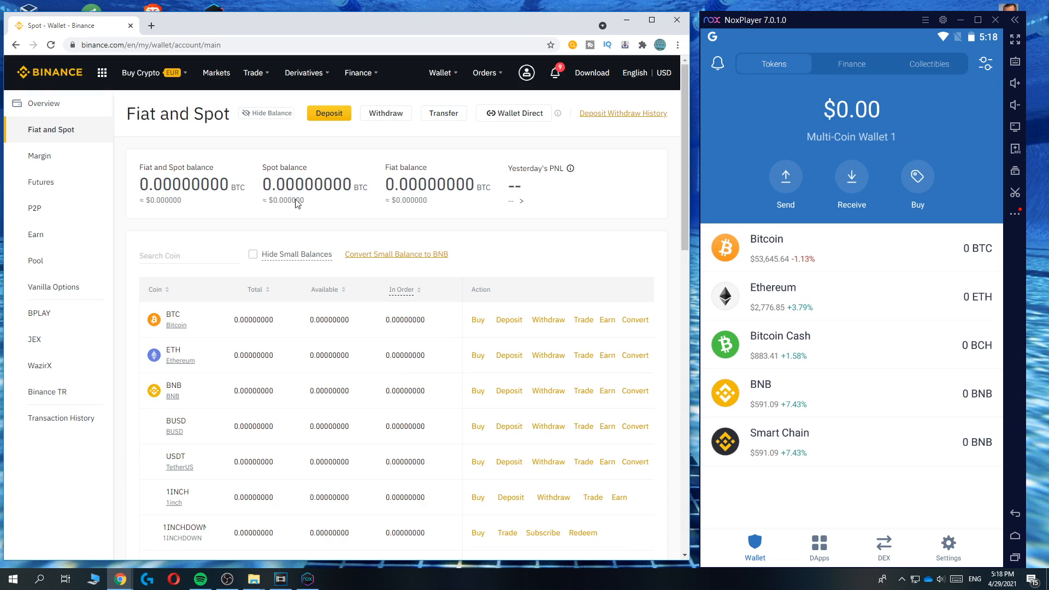
pyautogui.scroll(-1, 297, 203)
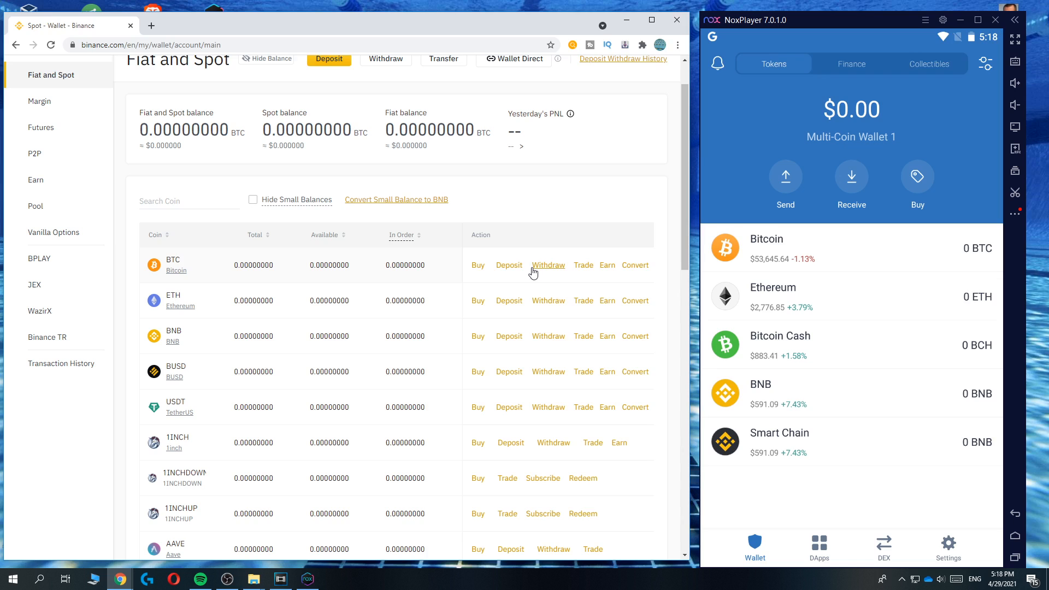
# Reach the BTC withdrawal page from its row and dismiss the 'Select Coin' tutorial.
pyautogui.click(584, 265)
pyautogui.click(549, 265)
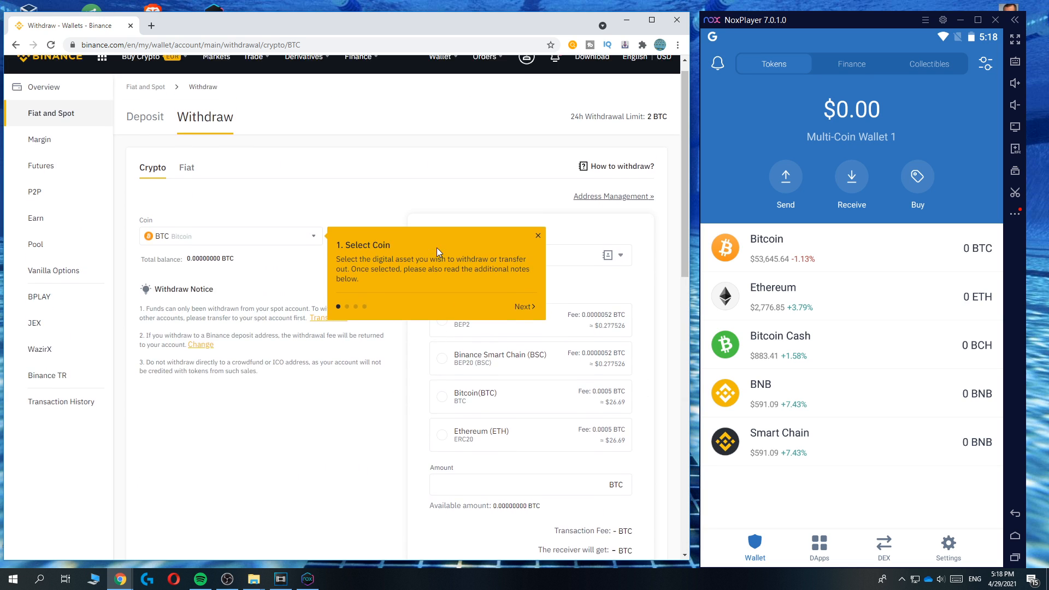
pyautogui.scroll(-1, 437, 250)
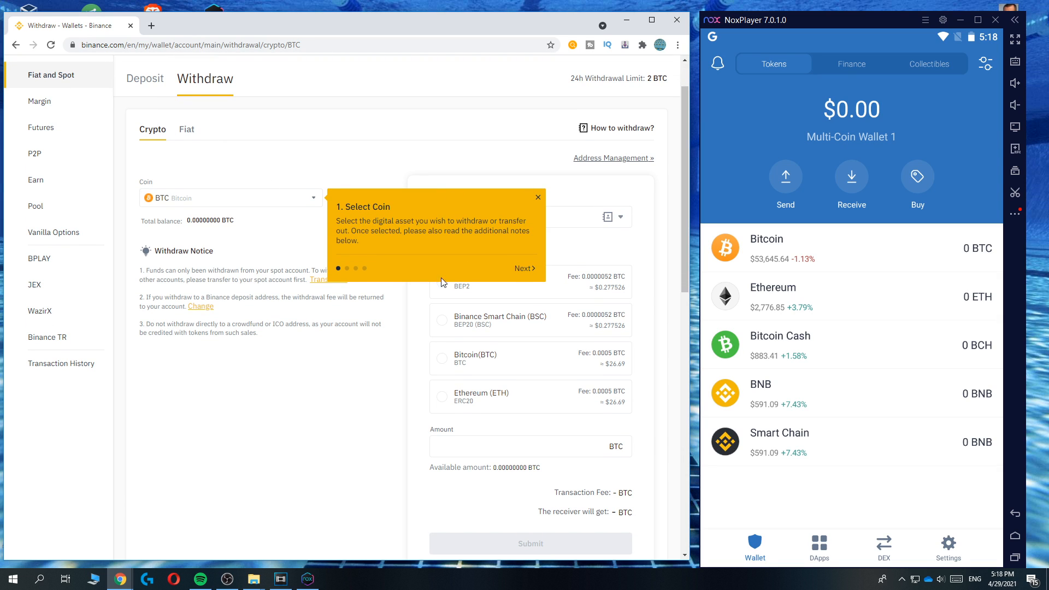
pyautogui.click(538, 198)
pyautogui.scroll(1, 438, 246)
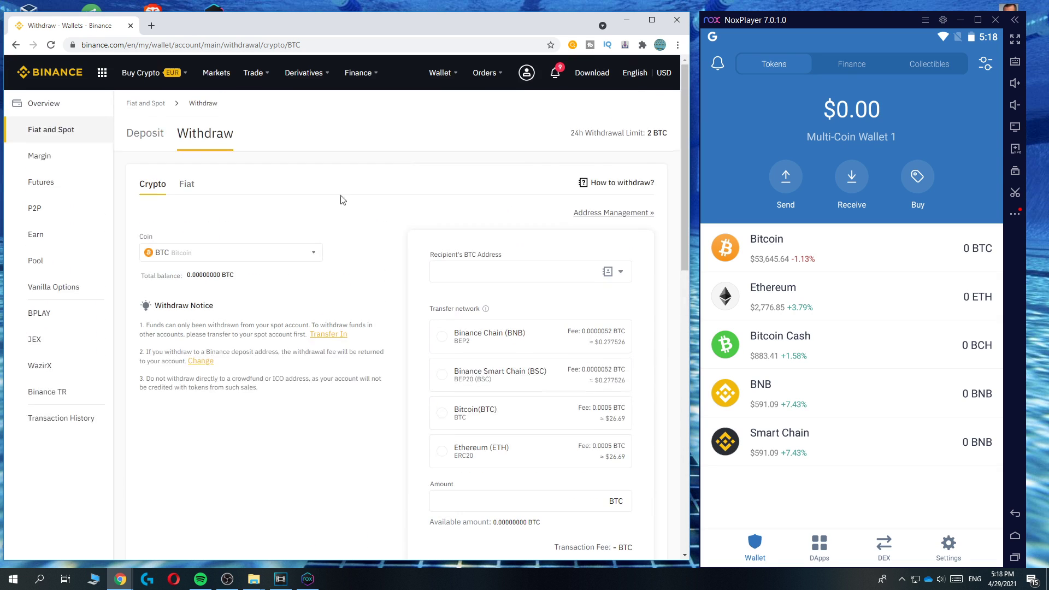
# Switch to Deposit for BTC and copy the Bitcoin-network deposit address.
pyautogui.click(147, 134)
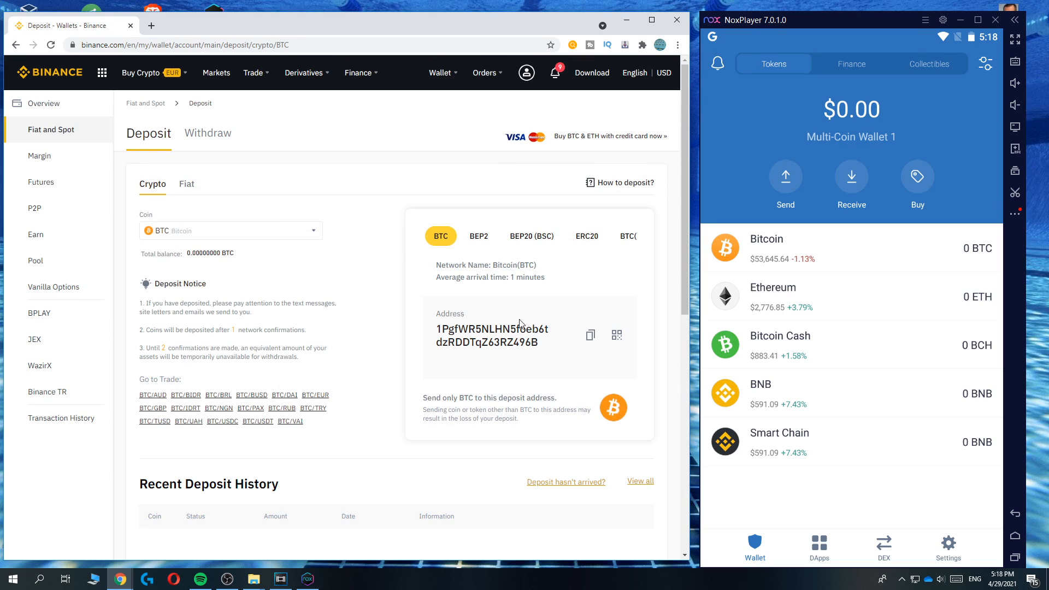
pyautogui.scroll(-1, 510, 317)
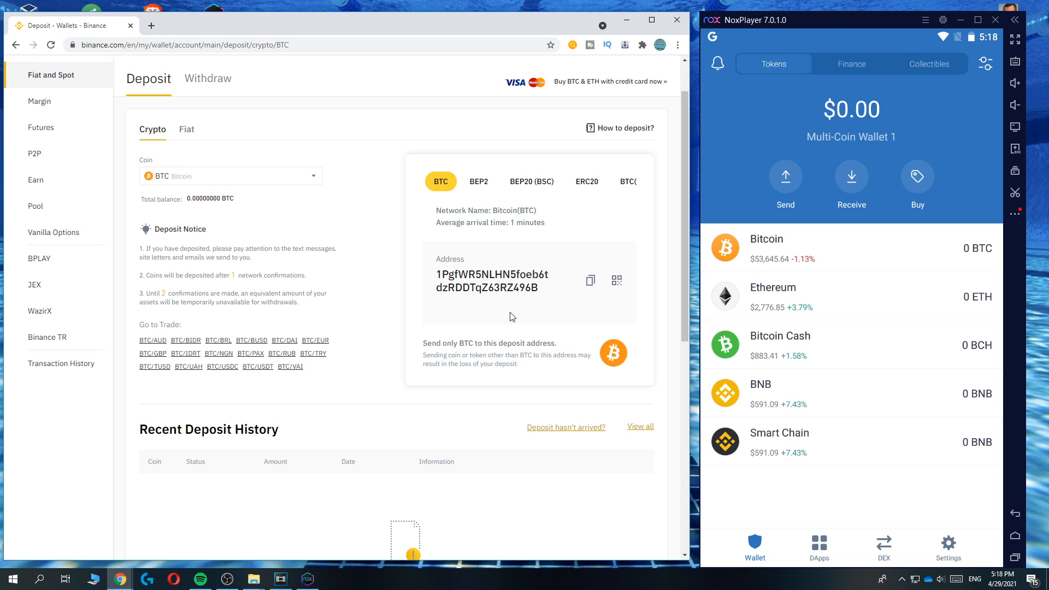
pyautogui.click(590, 281)
pyautogui.scroll(2, 248, 131)
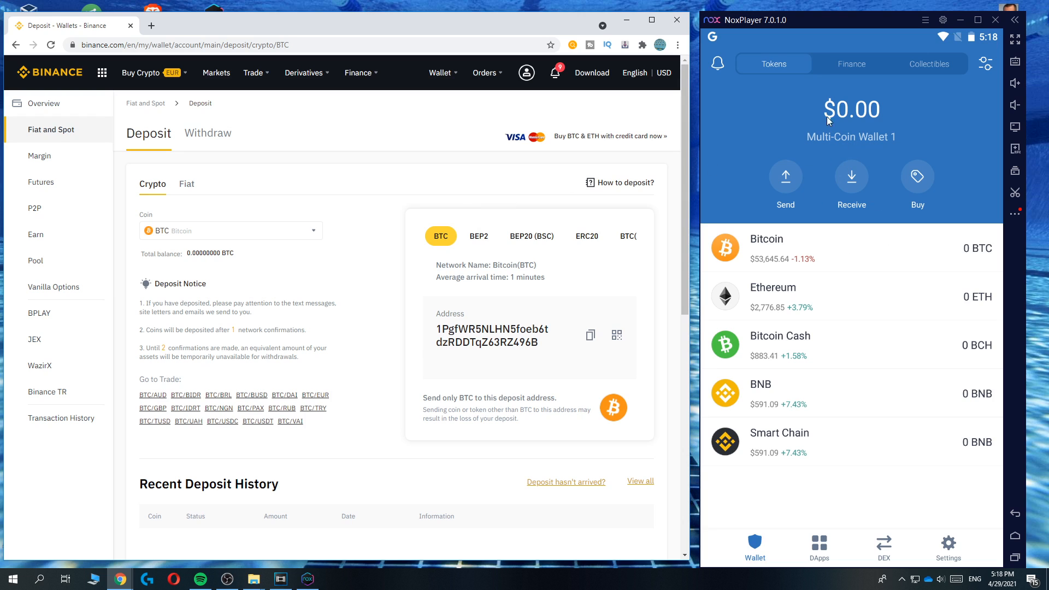
# Start Send in Trust Wallet inside NoxPlayer, reaching the screen reporting no assets found.
pyautogui.moveTo(841, 15); pyautogui.dragTo(819, 23)
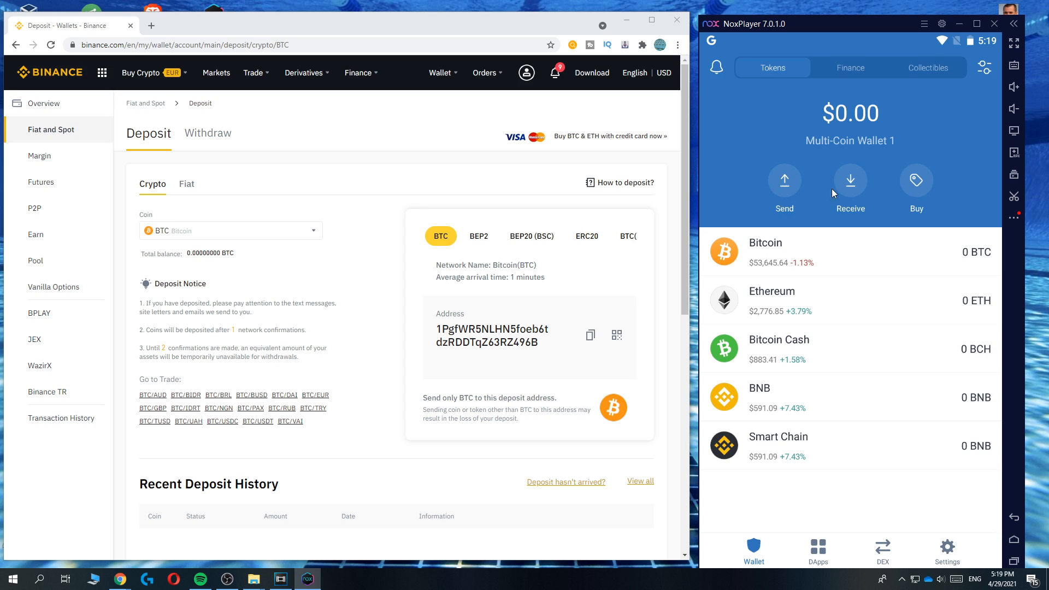
pyautogui.click(783, 182)
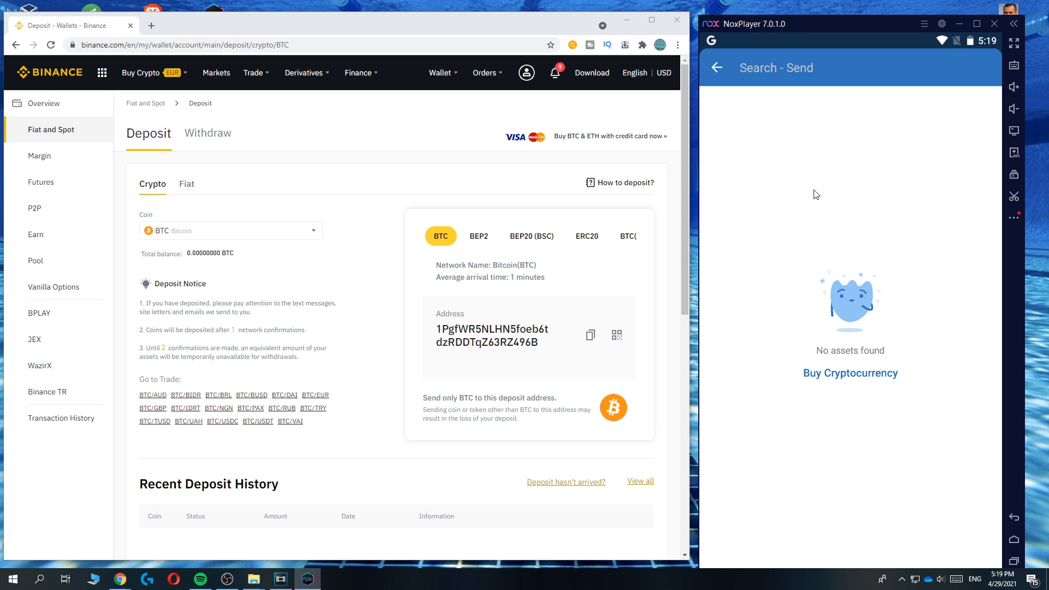
pyautogui.click(590, 335)
pyautogui.click(717, 67)
pyautogui.scroll(-1, 401, 172)
pyautogui.scroll(1, 410, 166)
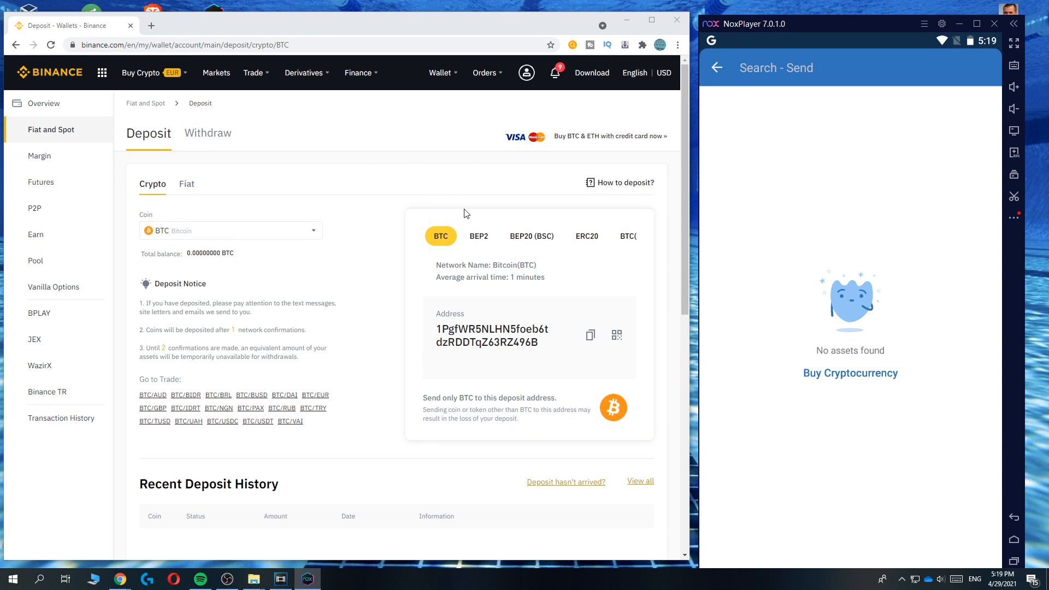